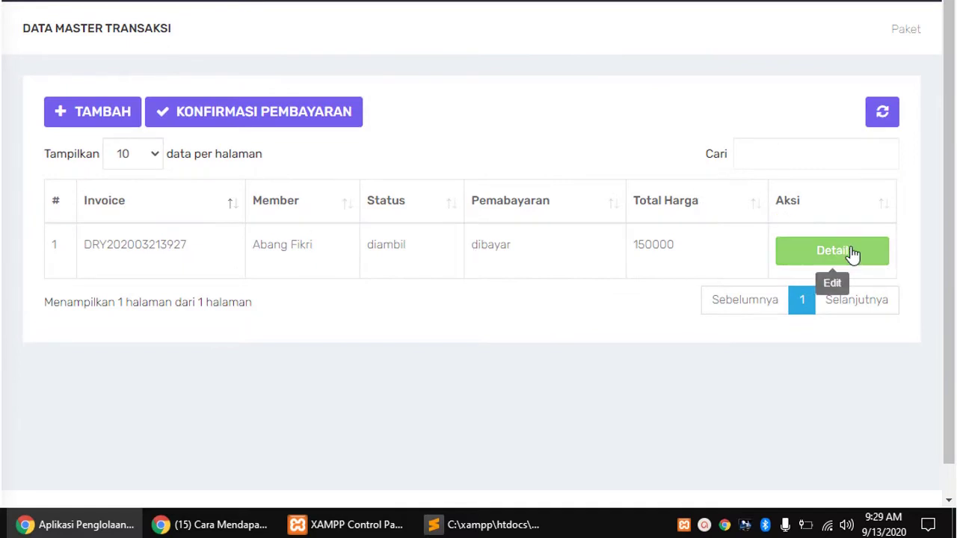
Open the Detail view of the single transaction and scroll its form down to the transaction status
left_click(855, 251)
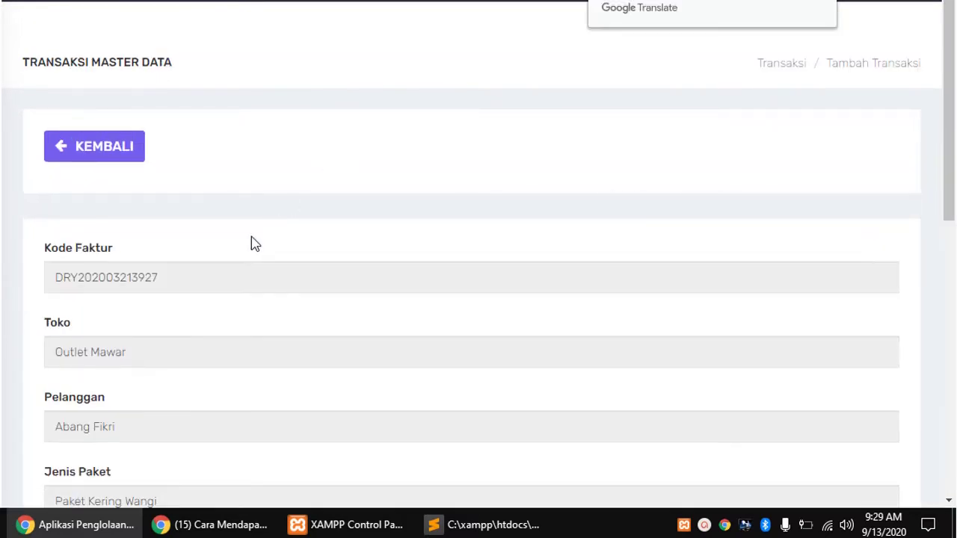
scroll(254, 244, "down", 7)
scroll(255, 244, "up", 6)
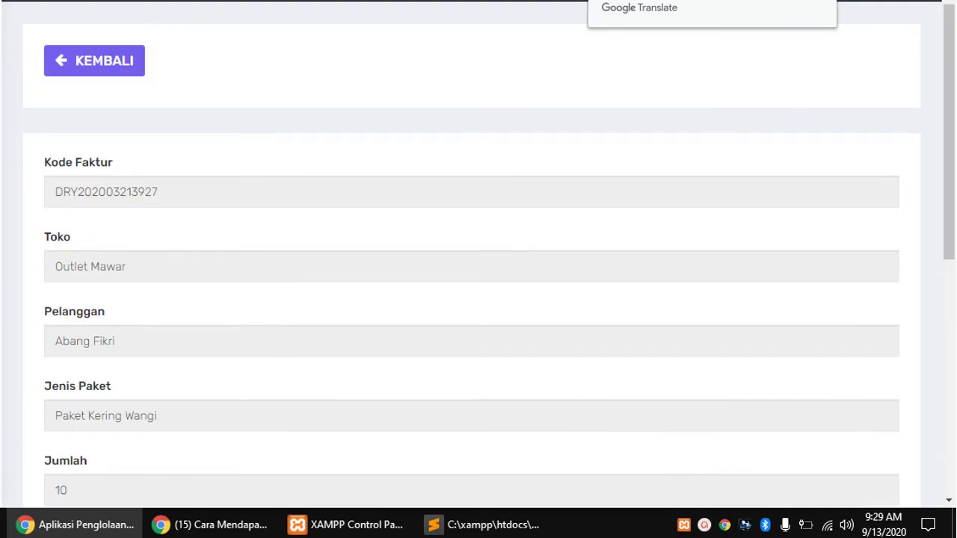
scroll(173, 162, "down", 2)
scroll(174, 161, "up", 4)
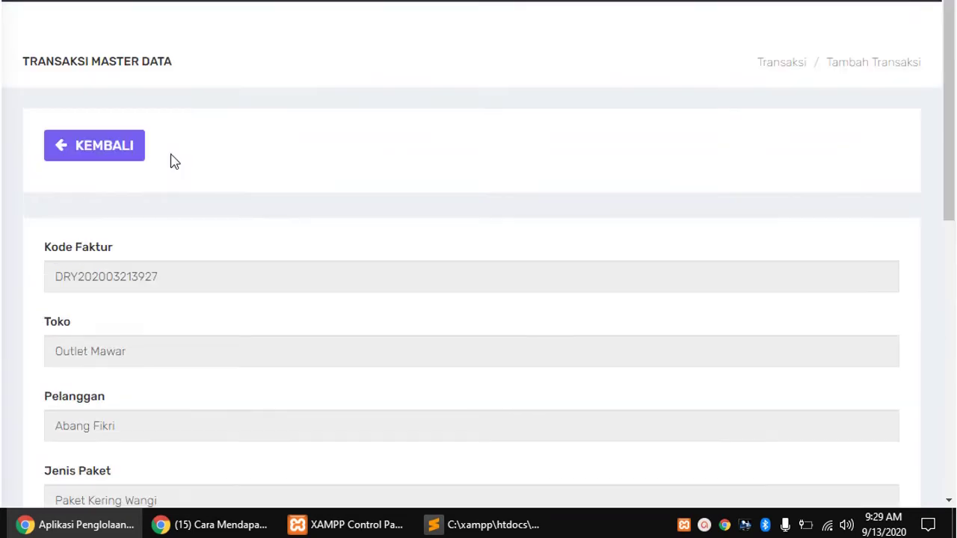
scroll(143, 262, "down", 1)
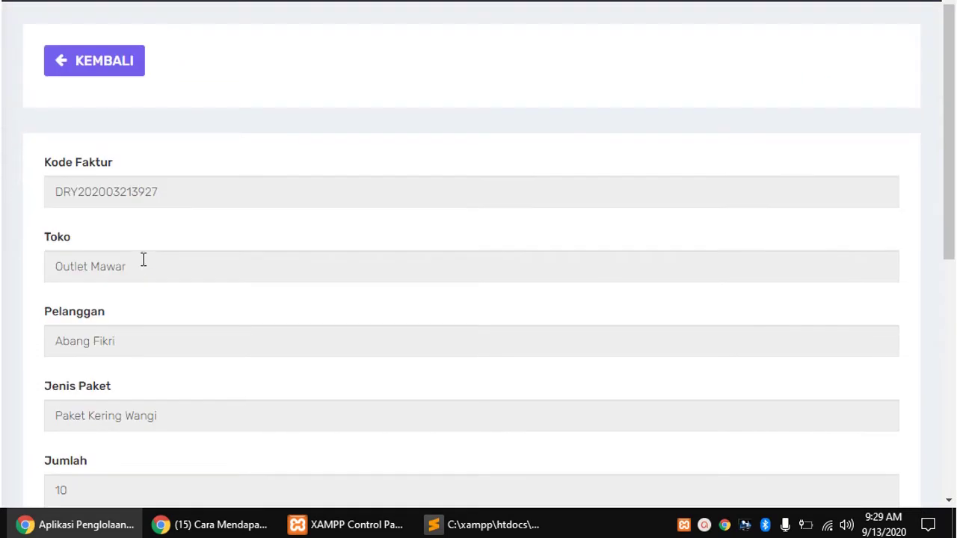
scroll(75, 430, "down", 2)
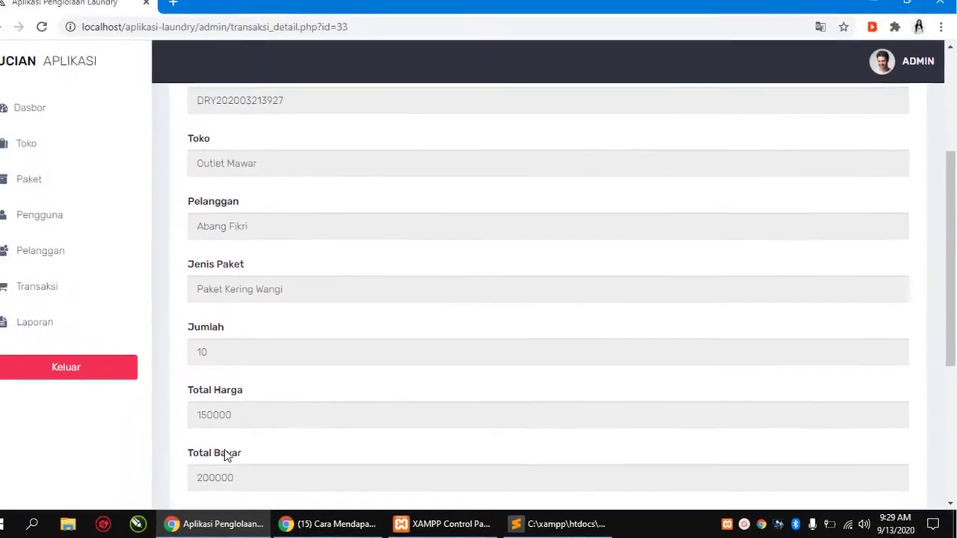
scroll(239, 455, "down", 2)
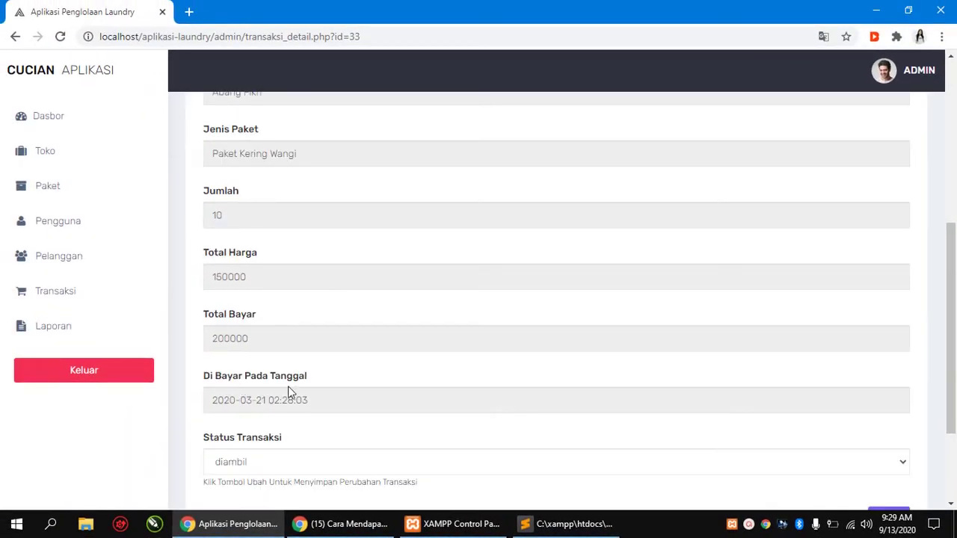
scroll(337, 384, "down", 2)
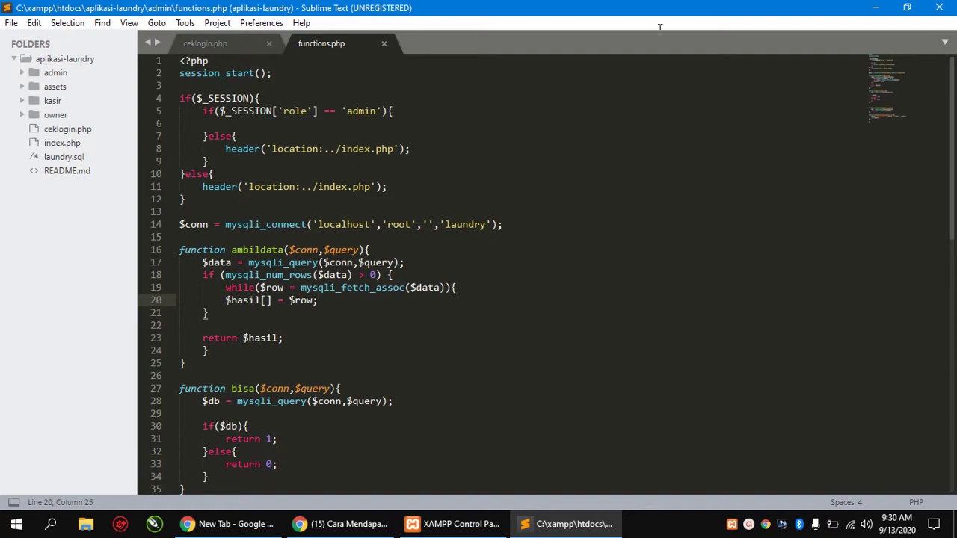
Bring the XAMPP Control Panel to the front to check that Apache and MySQL are running
left_click(454, 523)
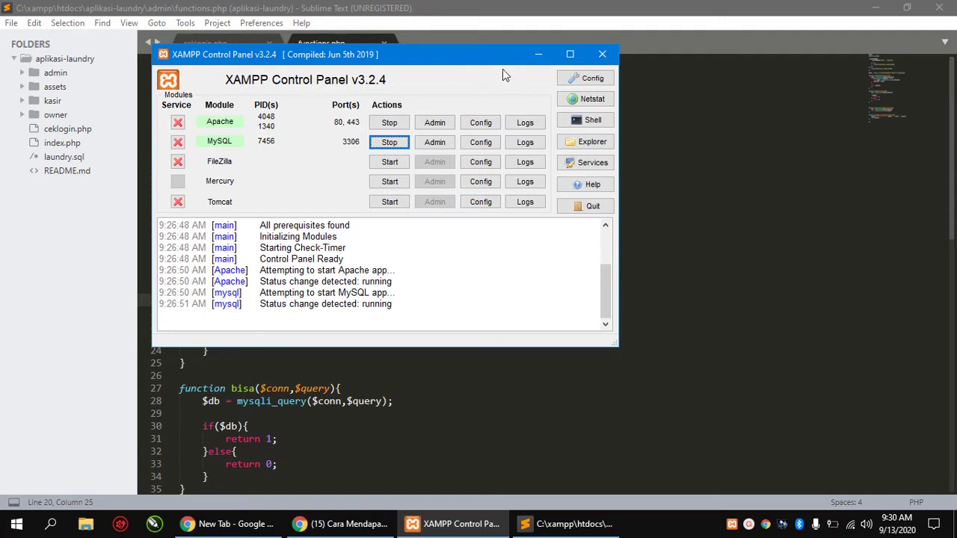
Minimize the XAMPP Control Panel so Sublime Text's functions.php is visible again
left_click(537, 55)
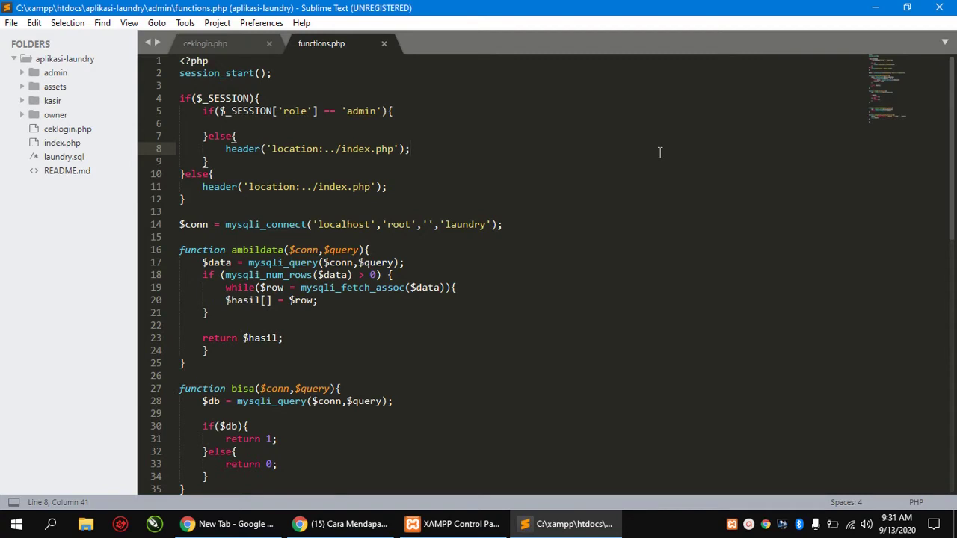
Enter localhost in the browser's new tab address bar
left_click(231, 523)
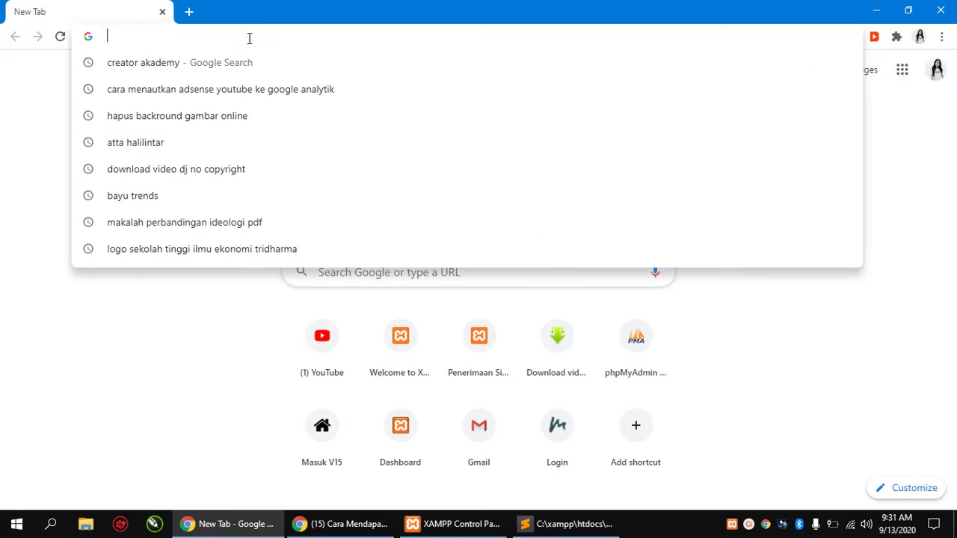
type("lo")
key("Right")
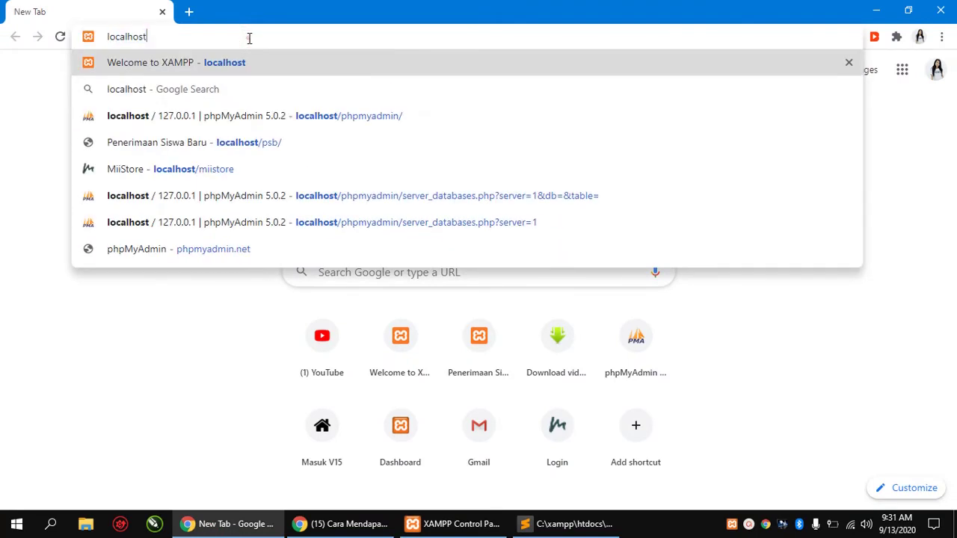
In Sublime Text, bring up the Rename prompt for the aplikasi-laundry folder
left_click(594, 526)
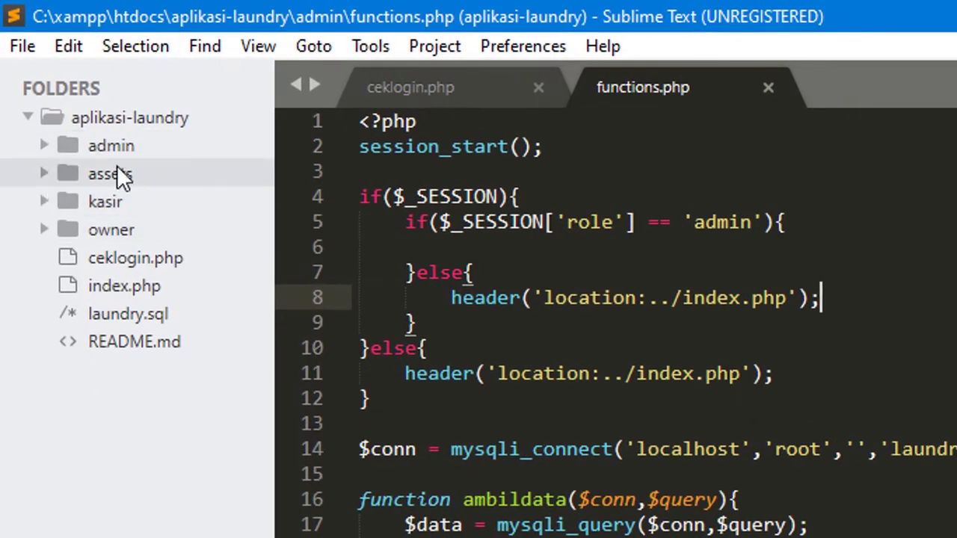
left_click(154, 119)
right_click(155, 119)
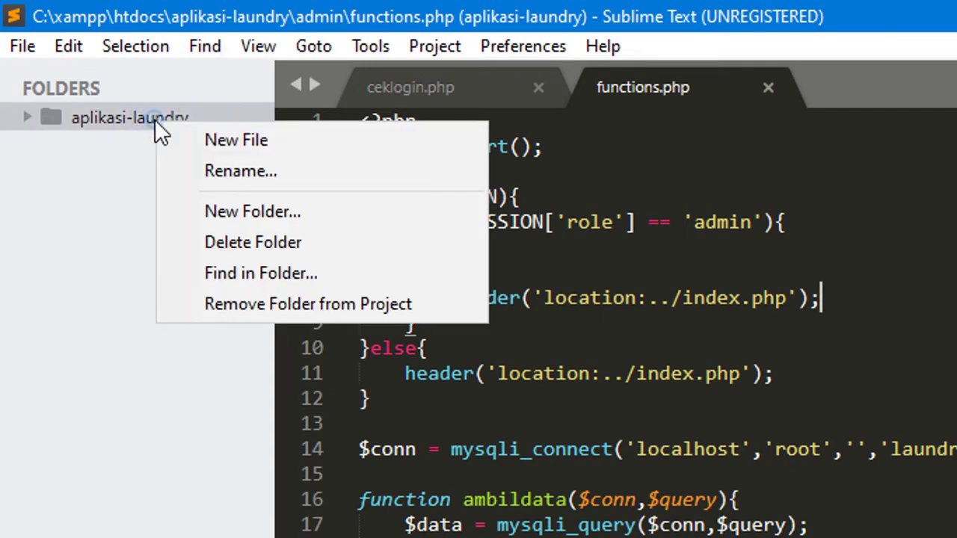
left_click(231, 172)
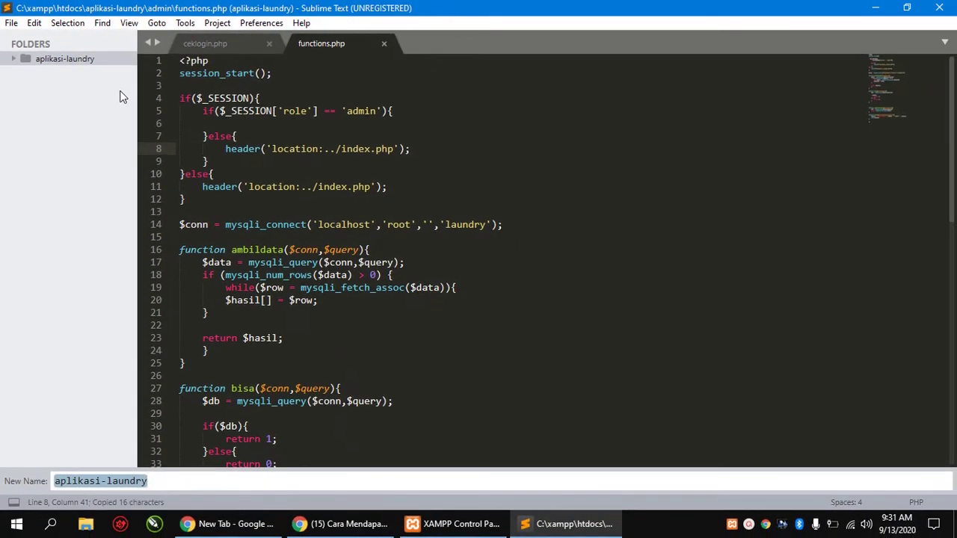
Load localhost/aplikasi-laundry in the browser and dismiss the Google Translate bubble
key("alt+Tab")
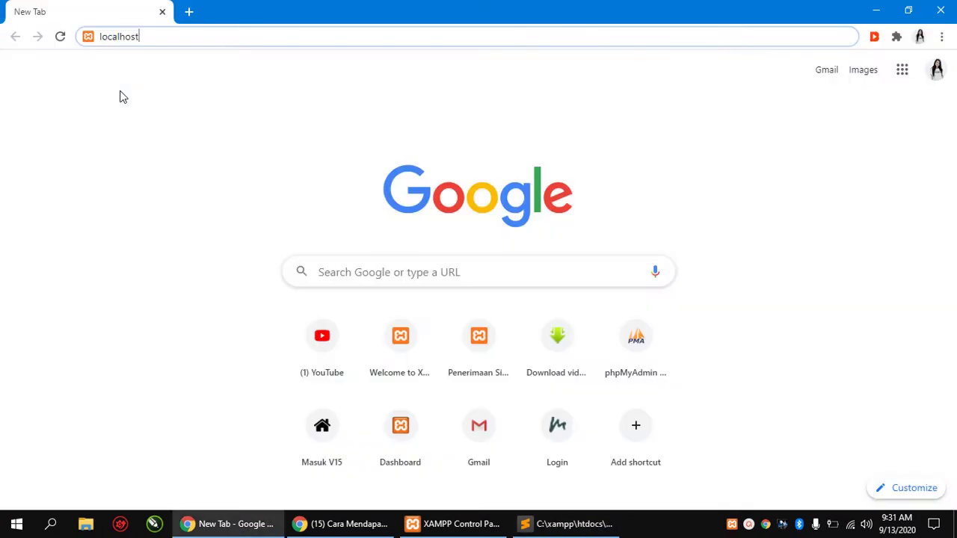
type("/")
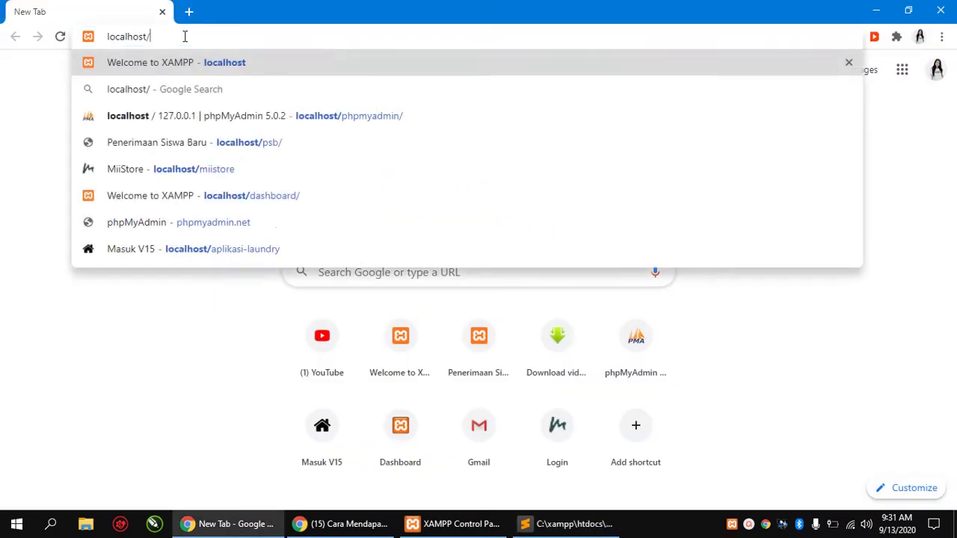
type("aplikasi-laundry")
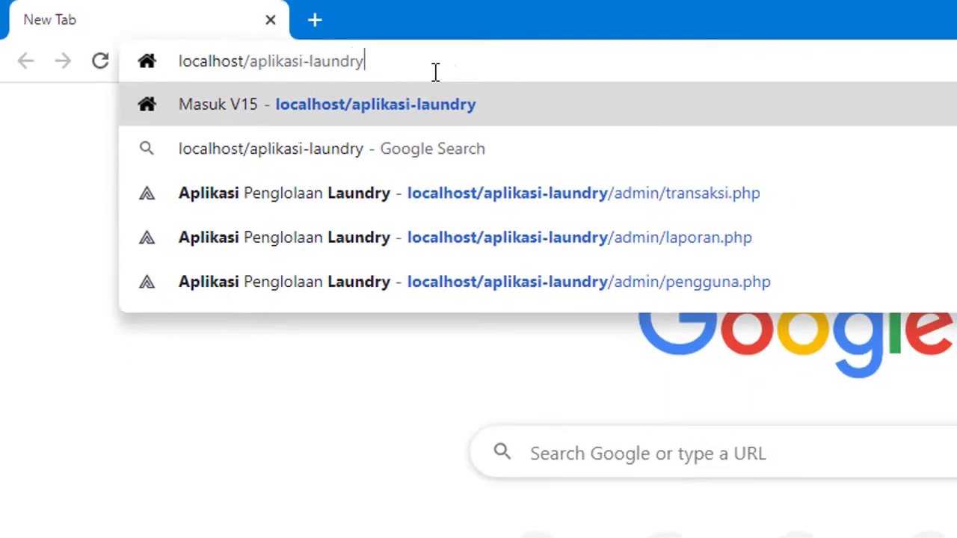
key("Return")
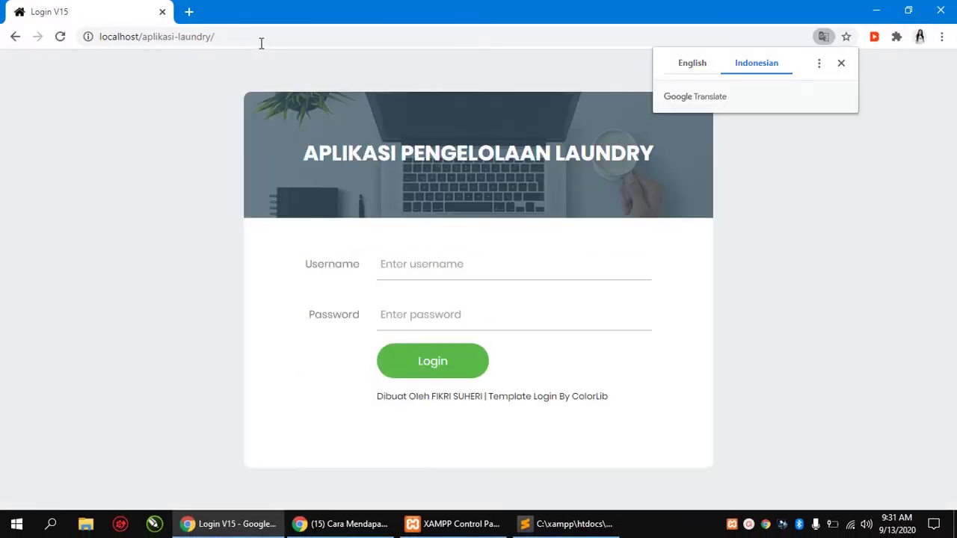
left_click(841, 63)
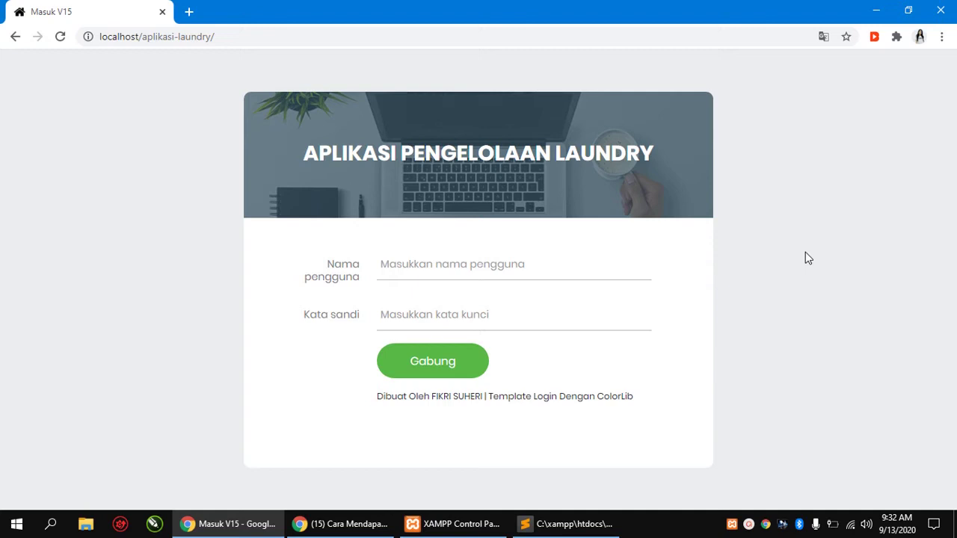
In a new tab, open localhost/phpmyadmin and view the laundry database's pengguna table
left_click(189, 11)
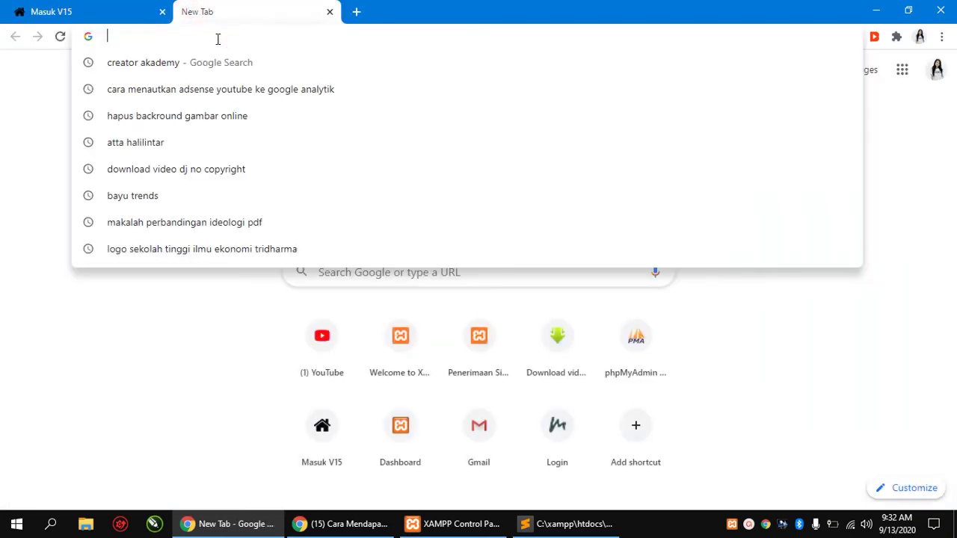
type("localhost/p")
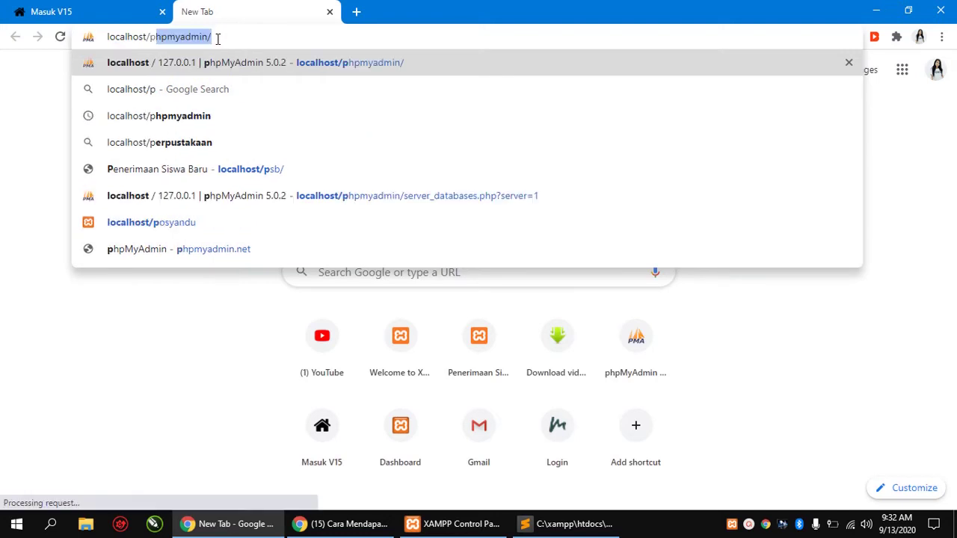
key("Return")
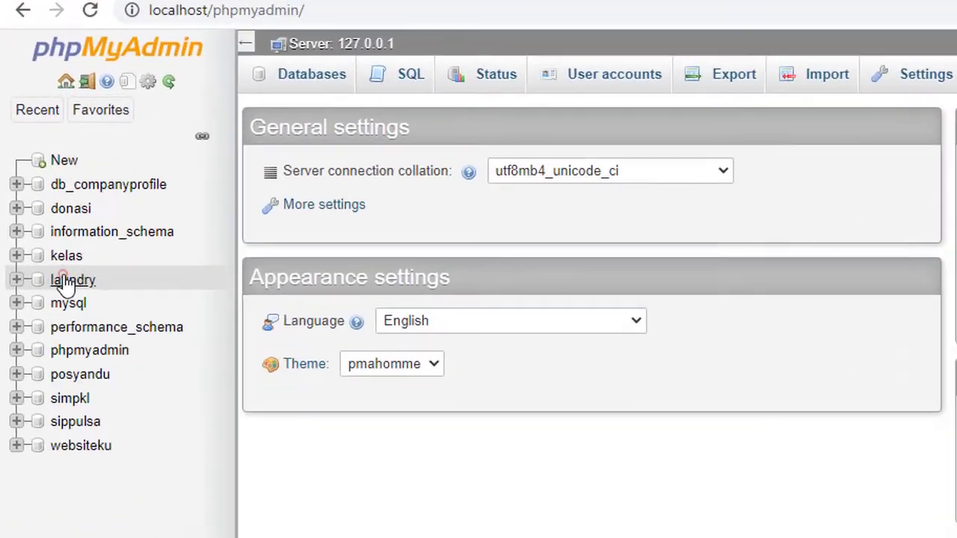
left_click(46, 193)
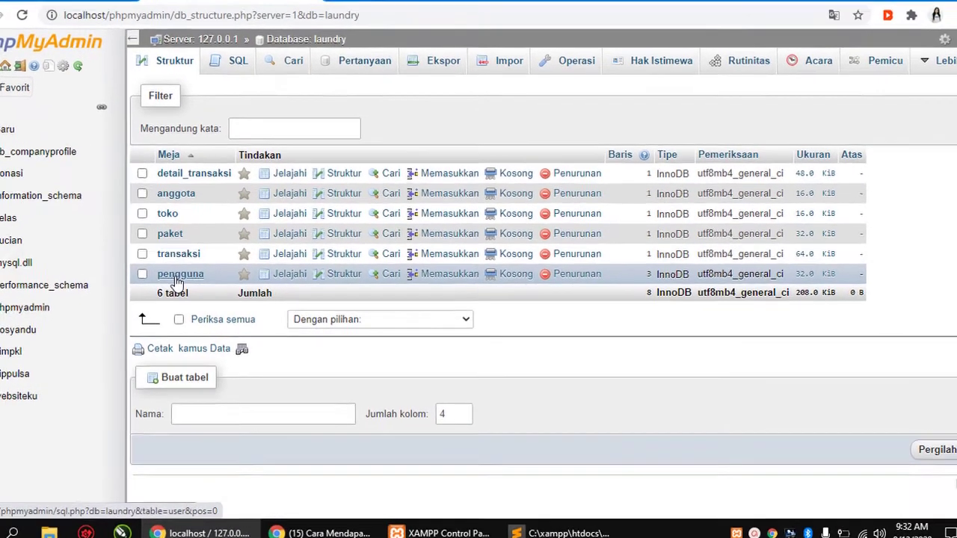
left_click(204, 284)
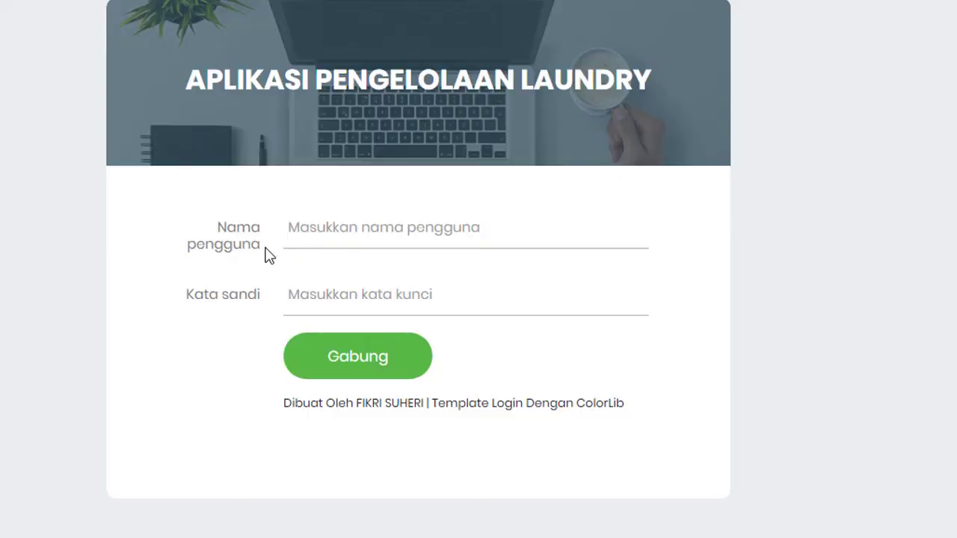
Log in with the admin username and the account password
left_click(331, 230)
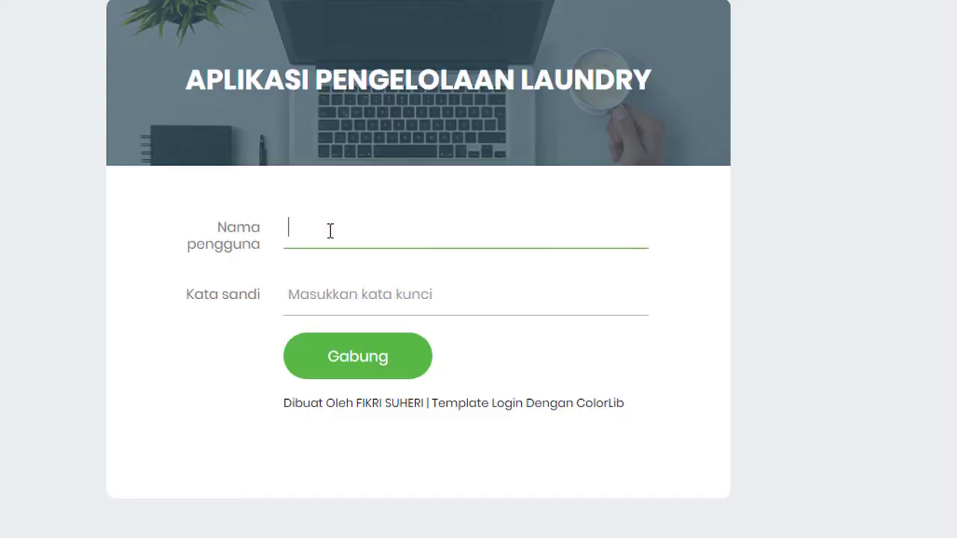
type("Admin")
key("Tab")
type("a")
type("in")
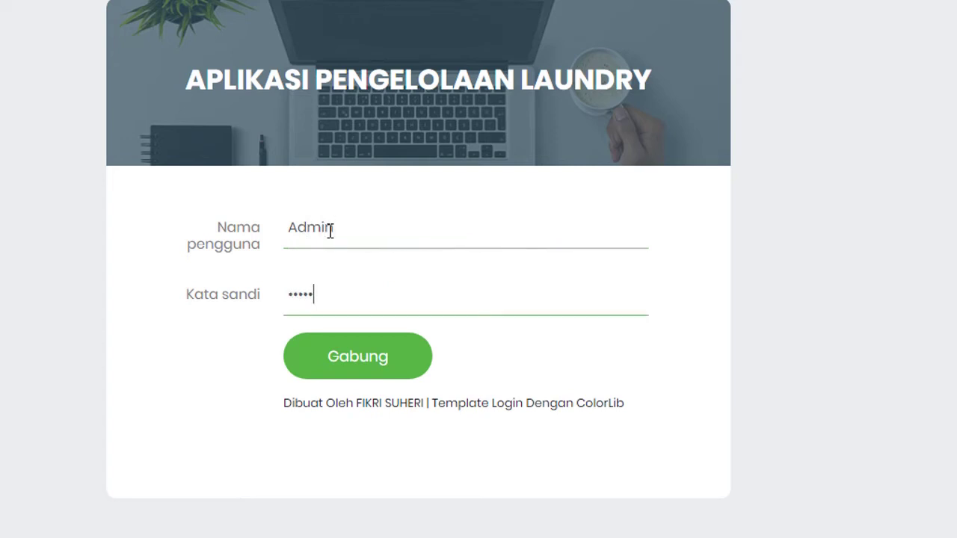
left_click(329, 231)
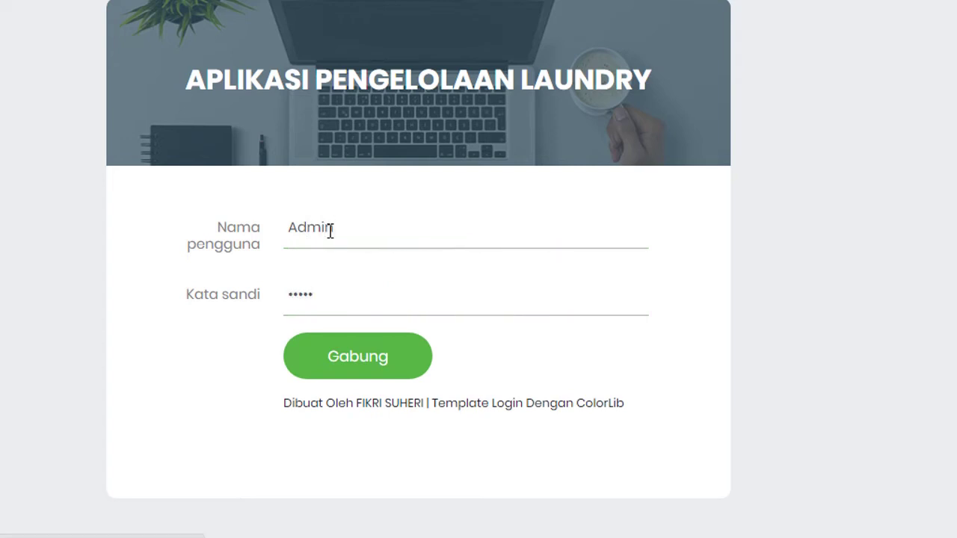
key("Return")
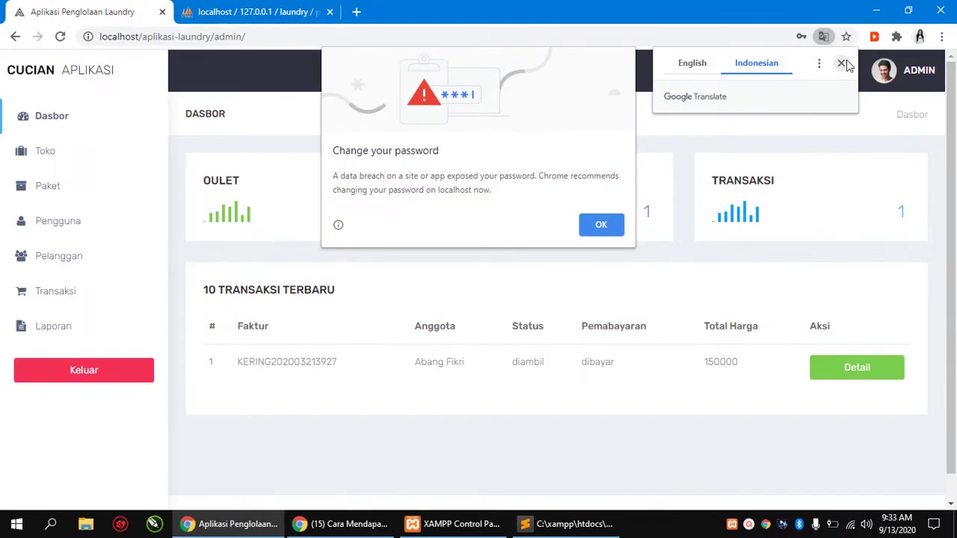
Dismiss the Google Translate offer and Chrome's Change your password warning
left_click(847, 53)
left_click(601, 225)
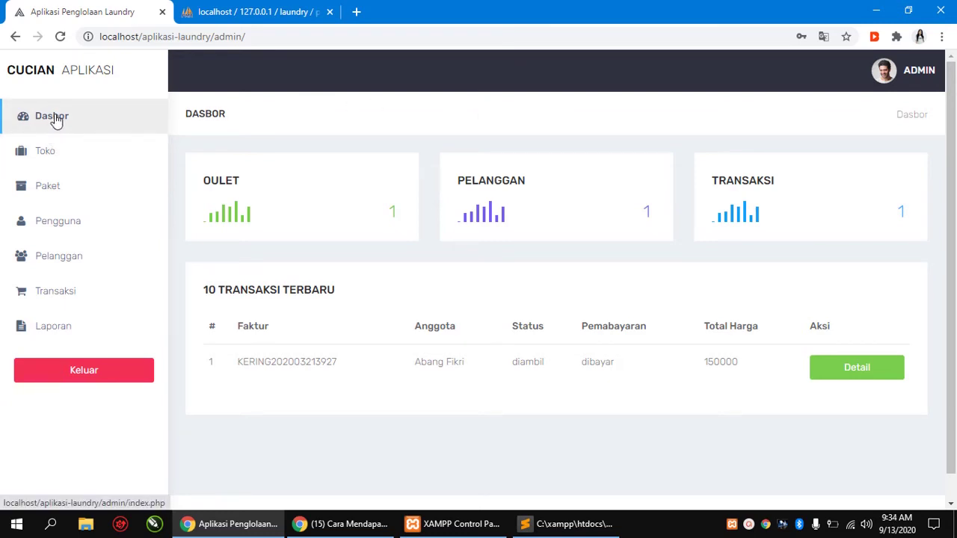
Open Toko's empty TAMBAH outlet form, then switch to the Paket master data list
left_click(43, 153)
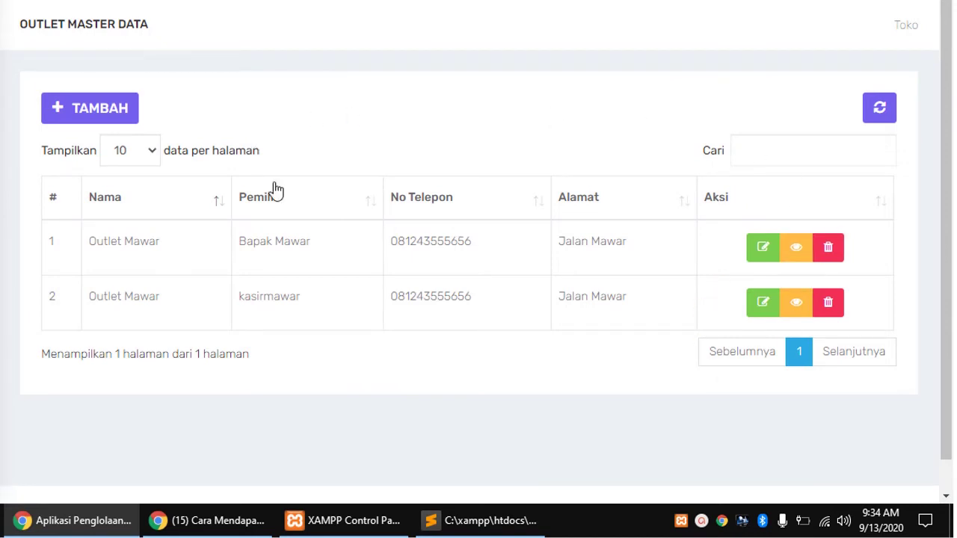
left_click(104, 110)
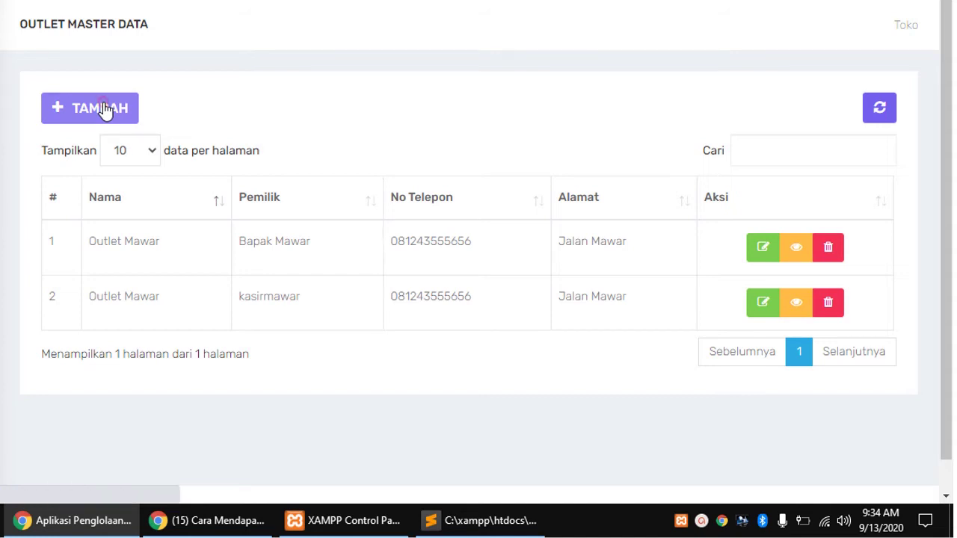
scroll(450, 295, "down", 2)
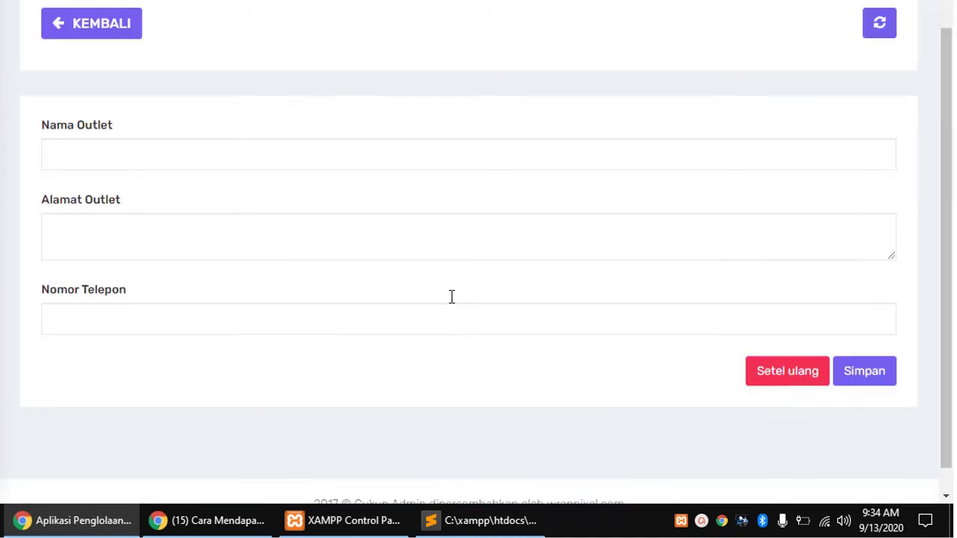
scroll(451, 295, "up", 2)
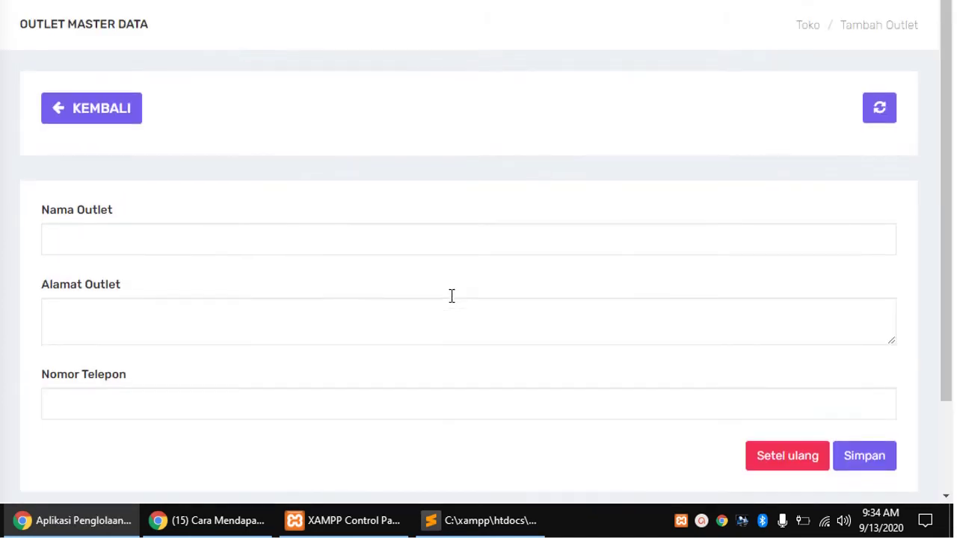
left_click(225, 241)
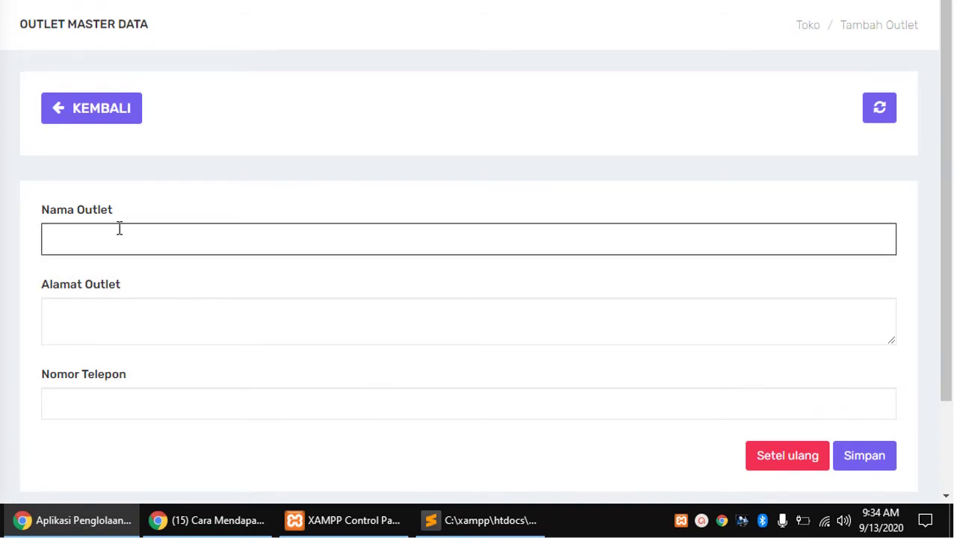
scroll(120, 294, "down", 2)
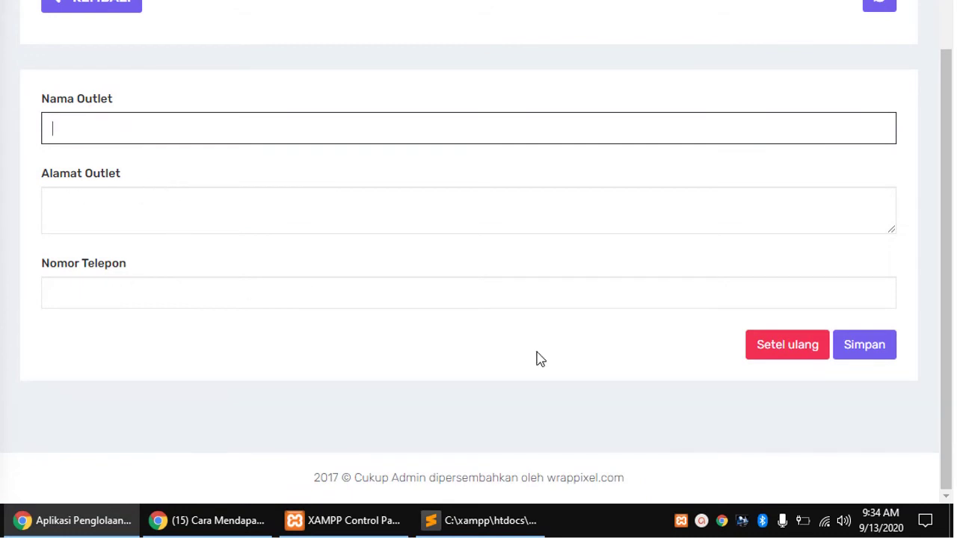
scroll(536, 348, "up", 2)
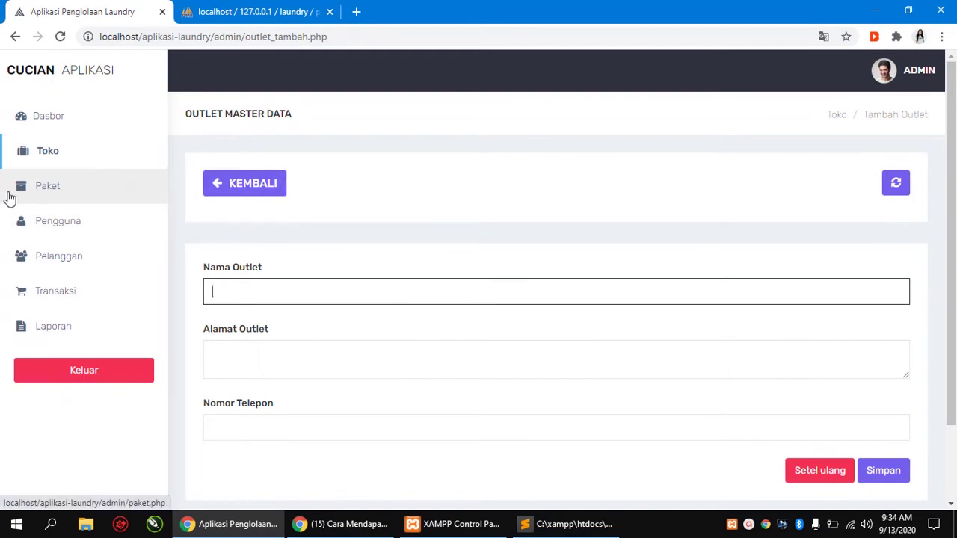
left_click(48, 189)
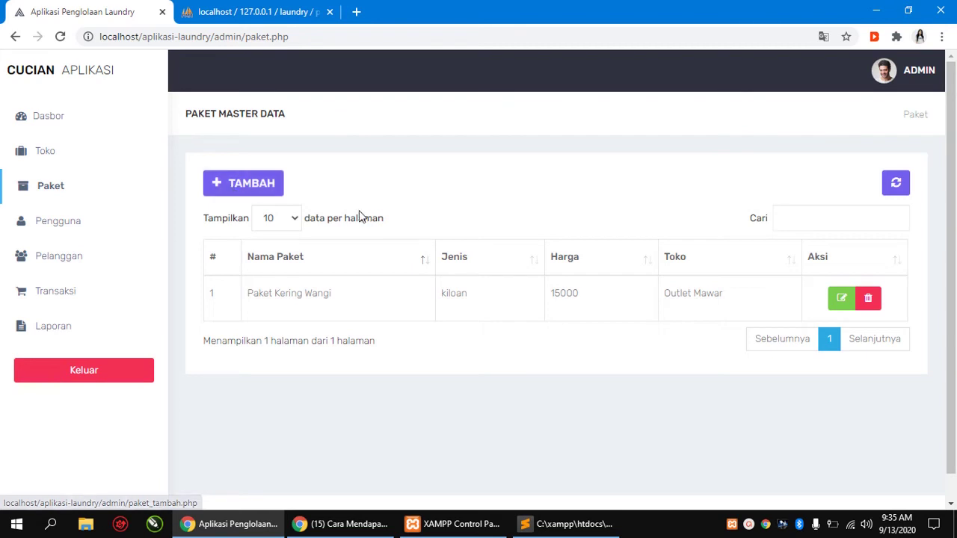
Show the Pengguna master data page listing the admin, owner and kasir users
left_click(46, 224)
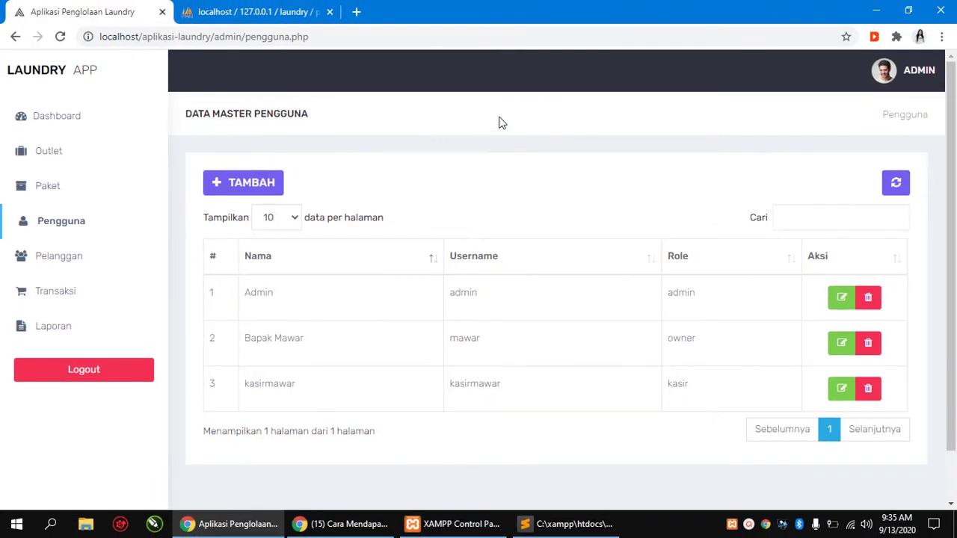
Open the empty add-user form, with role Admin and Outlet Mawar preselected
left_click(254, 191)
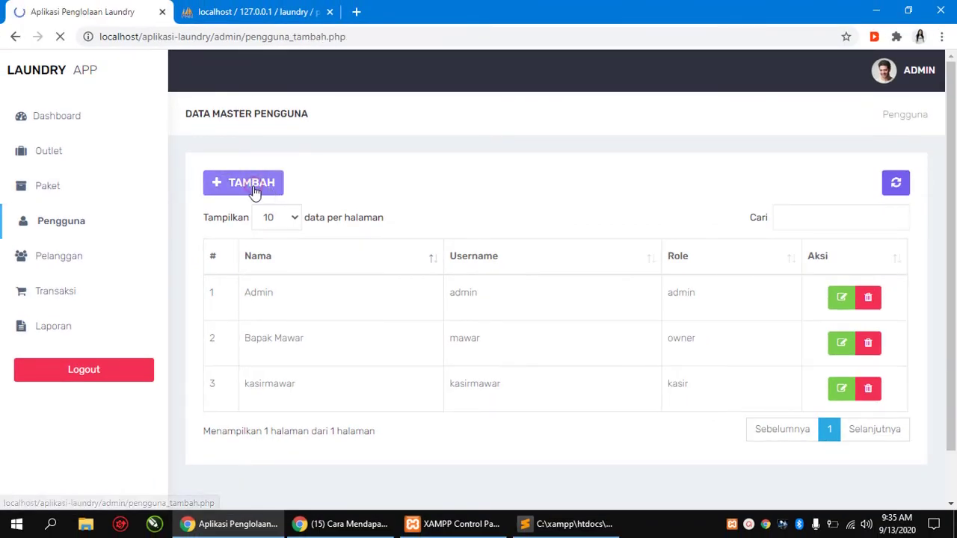
scroll(386, 232, "down", 3)
scroll(388, 229, "up", 2)
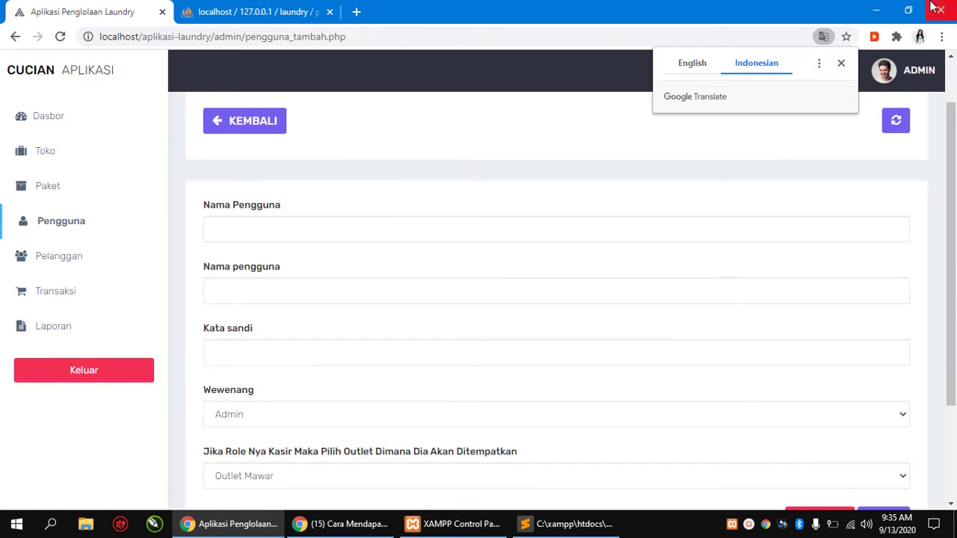
Dismiss the page translation offer and look over the add-user form fields
left_click(841, 63)
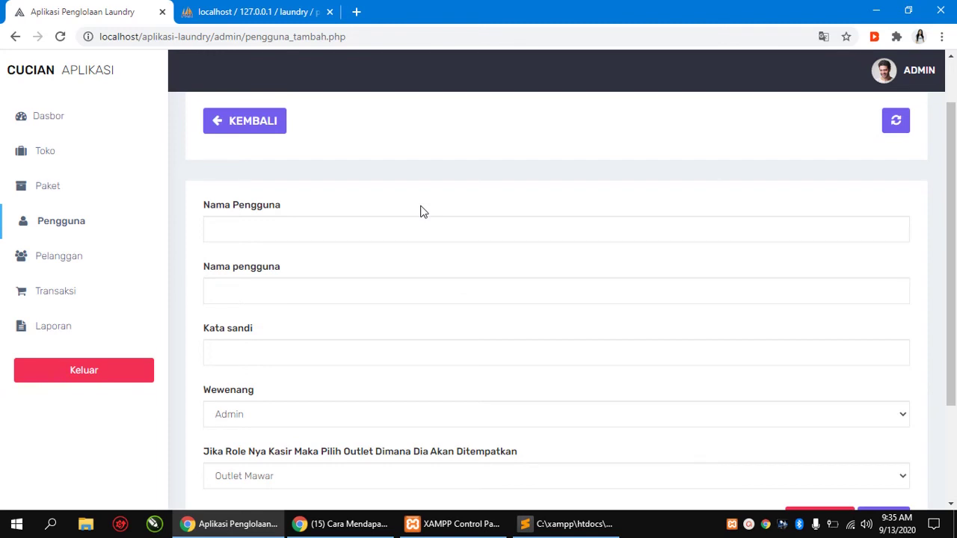
scroll(423, 210, "down", 1)
scroll(420, 209, "up", 2)
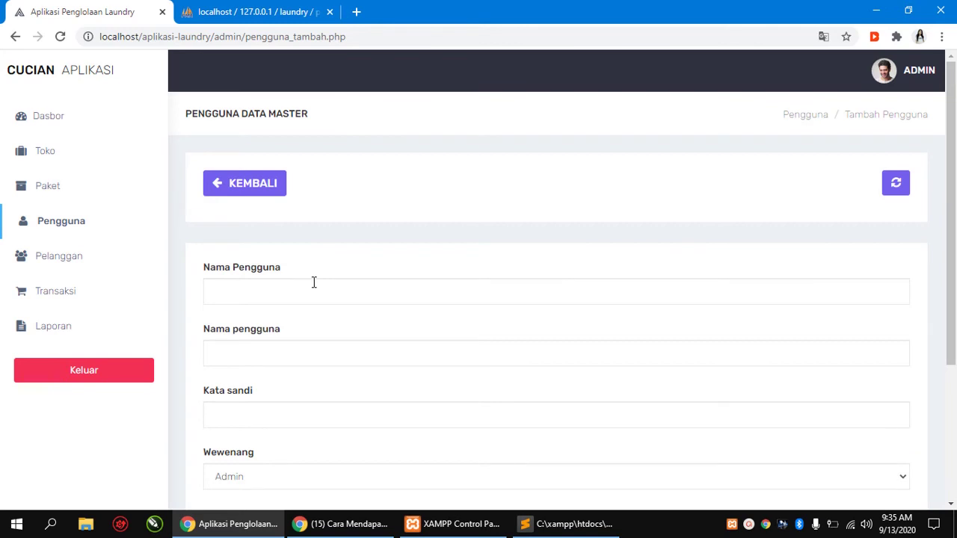
scroll(314, 282, "down", 1)
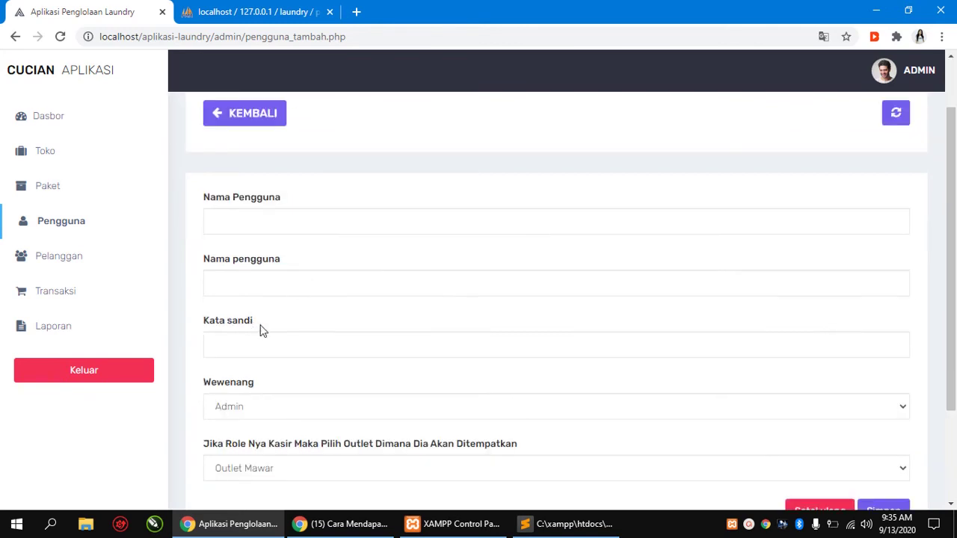
Review the Wewenang role choices, keep Admin, and go to the Pelanggan customer list
left_click(358, 408)
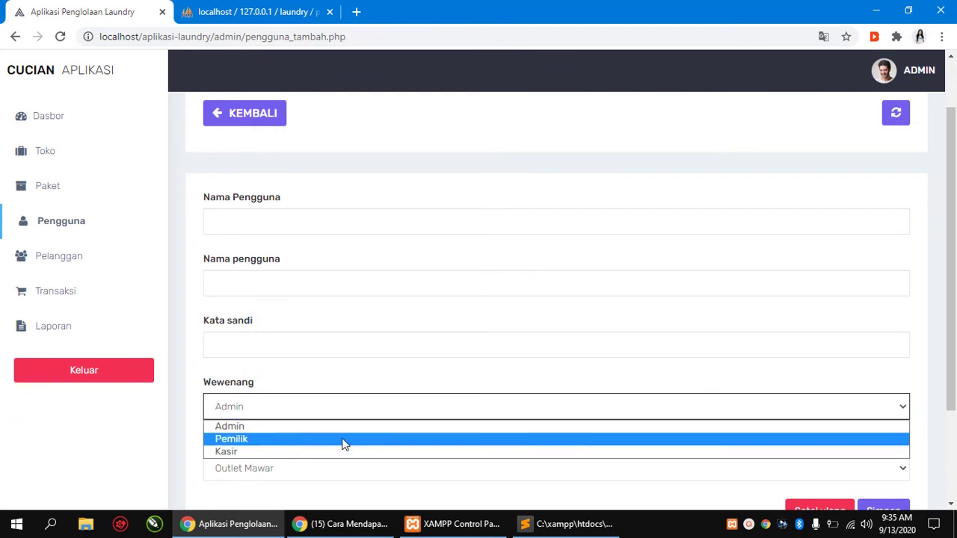
left_click(376, 401)
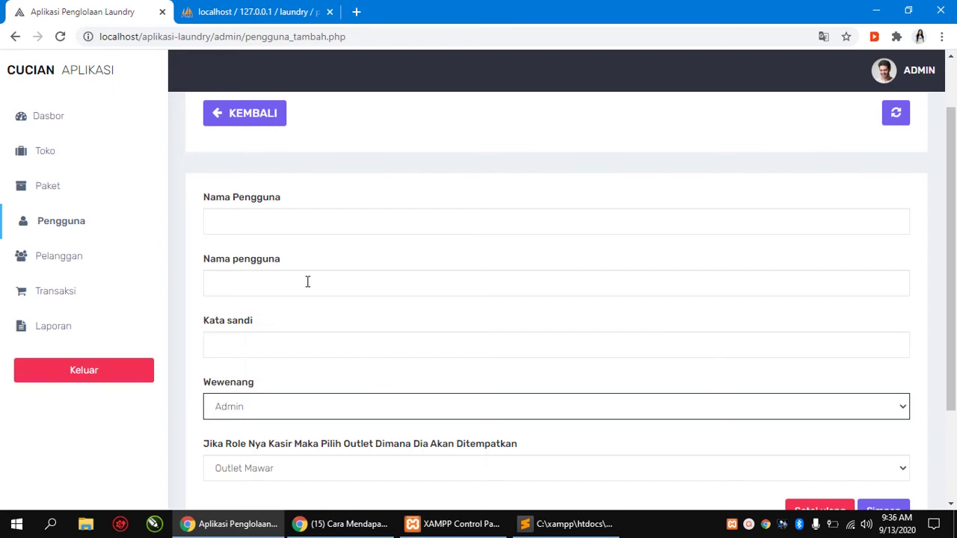
left_click(63, 260)
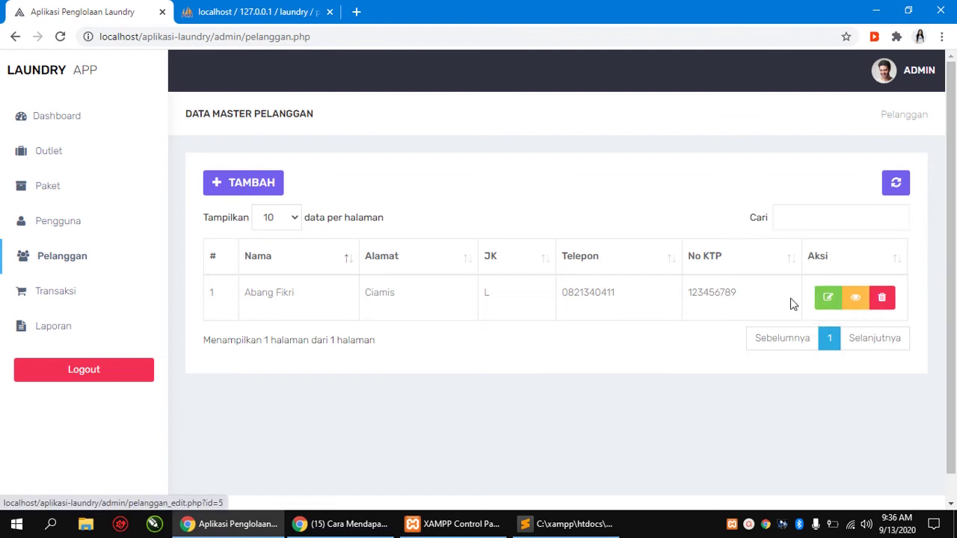
Open the existing customer's edit form, dismiss the translation offer, then open the transaction data page
left_click(828, 299)
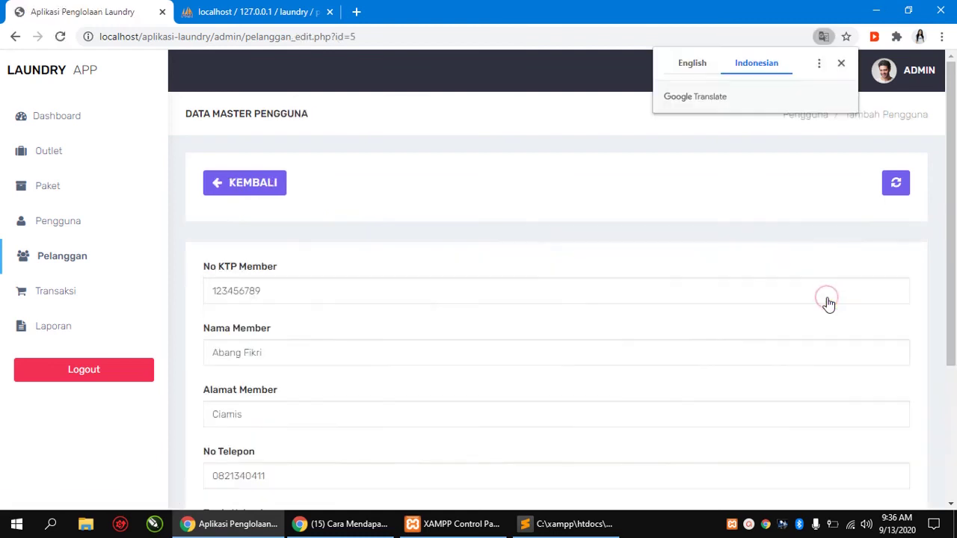
scroll(302, 260, "down", 1)
scroll(303, 260, "down", 2)
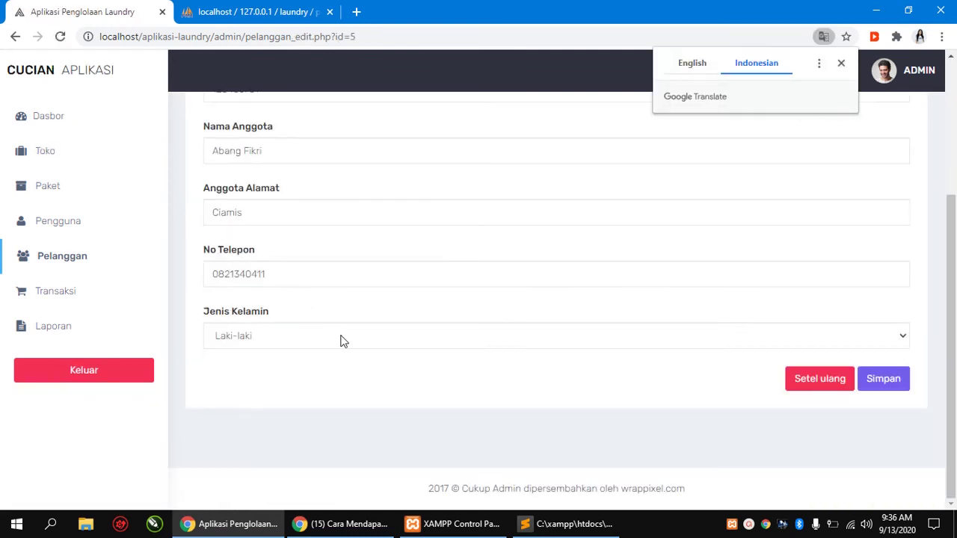
scroll(339, 337, "up", 3)
scroll(339, 337, "down", 3)
left_click(840, 66)
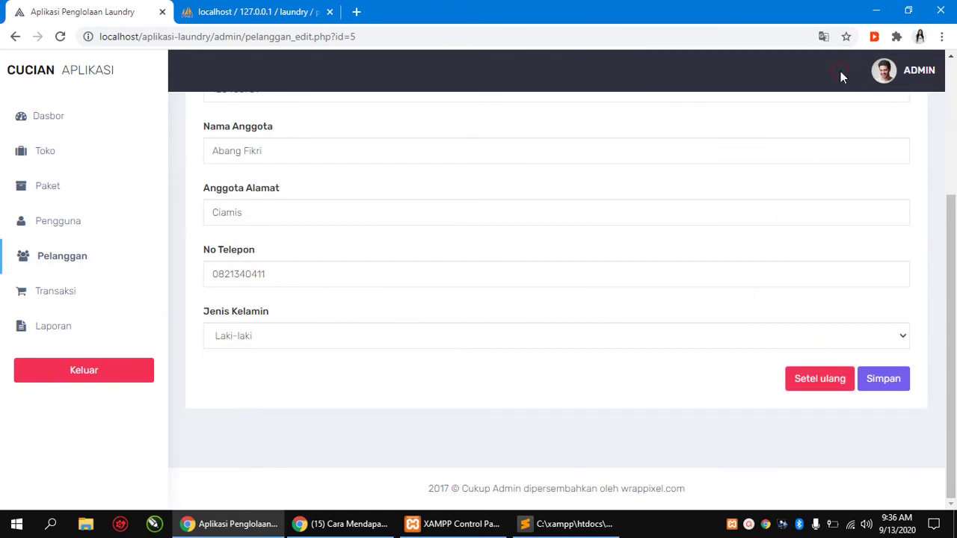
left_click(43, 290)
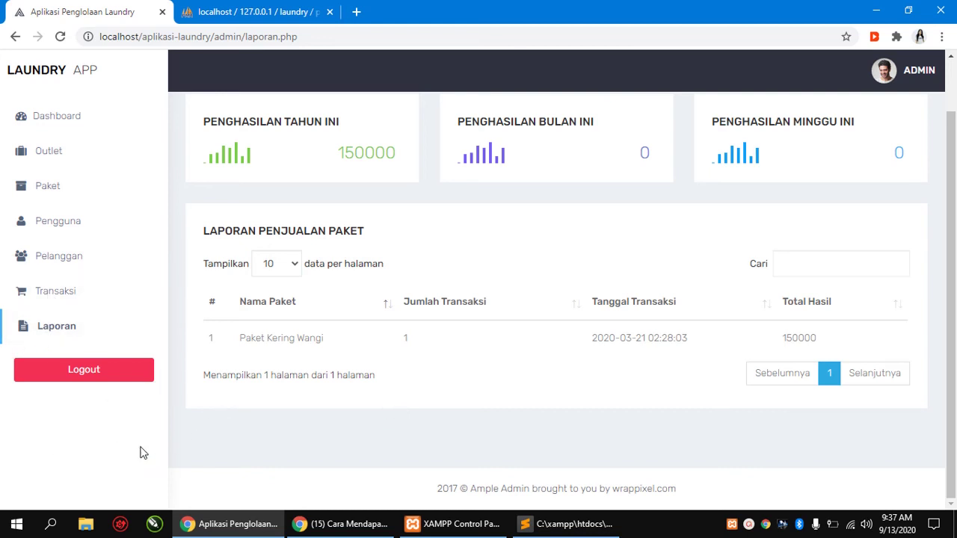
scroll(400, 321, "up", 1)
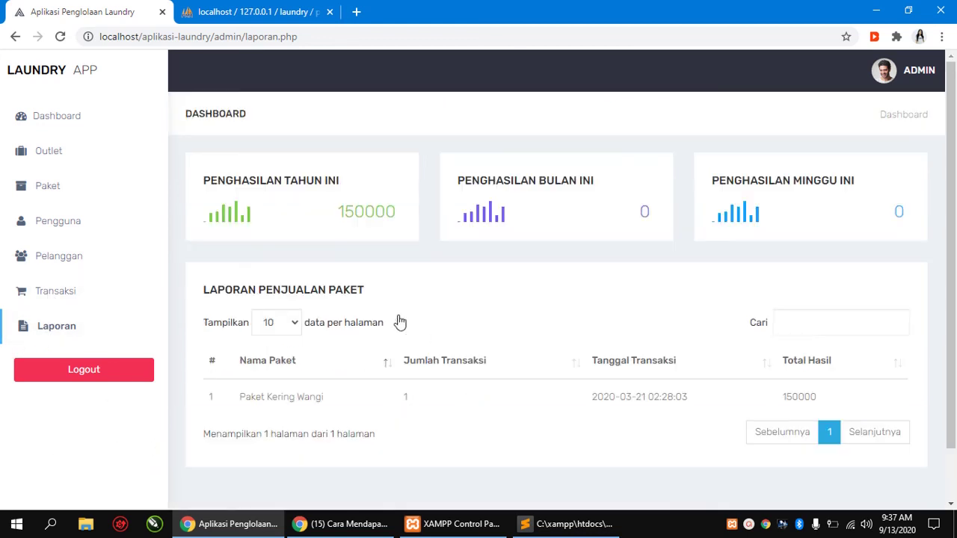